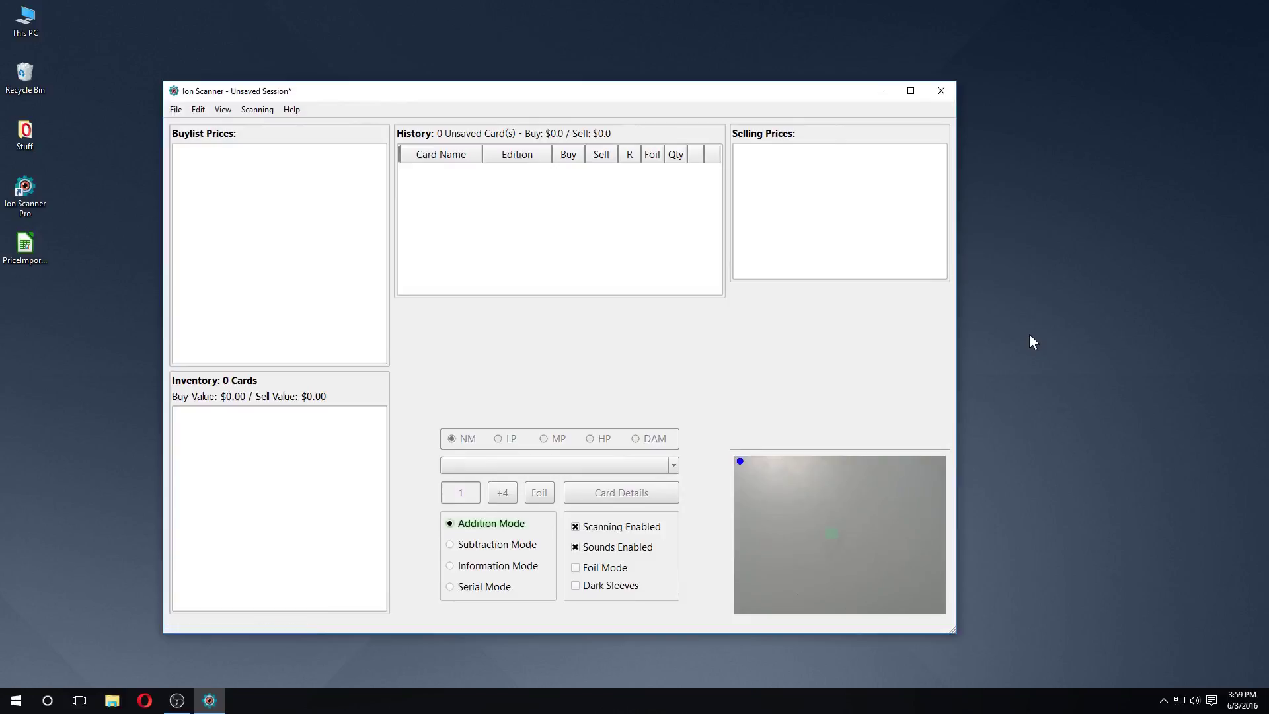
Open the camera preferences and scan for connected camera devices.
{"action": "left_click", "coordinate": [197, 109]}
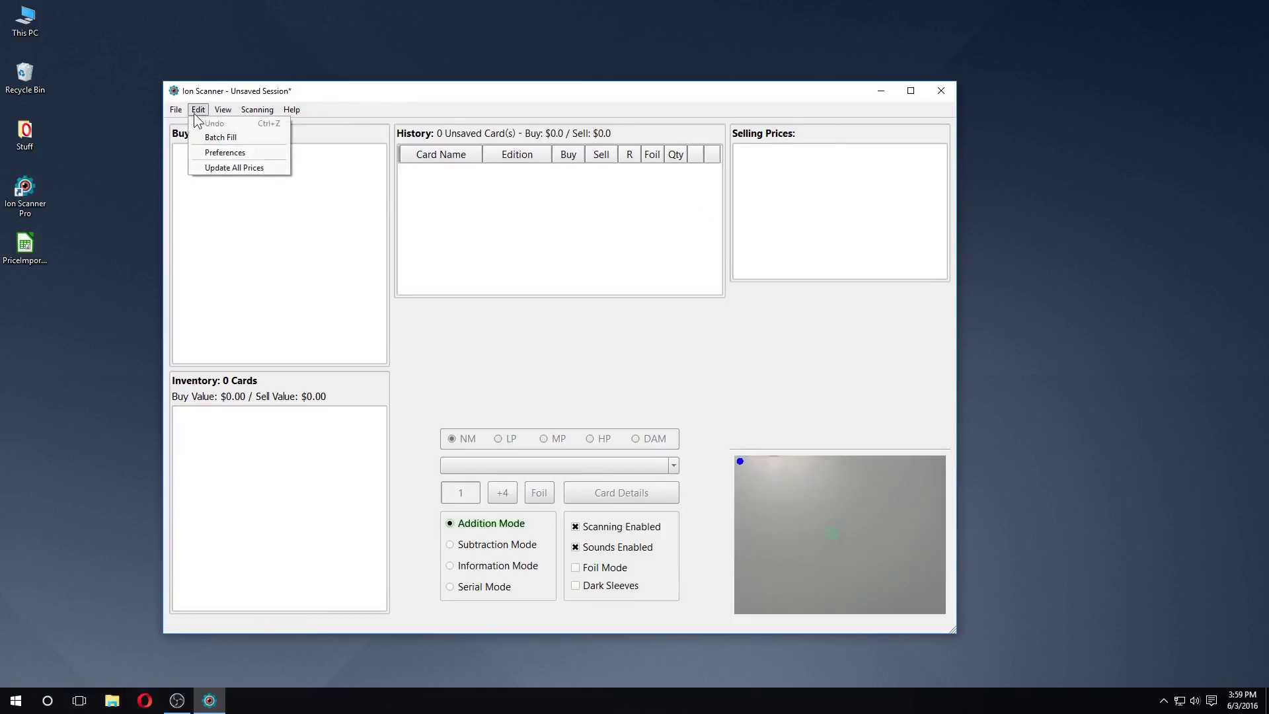
{"action": "left_click", "coordinate": [208, 151]}
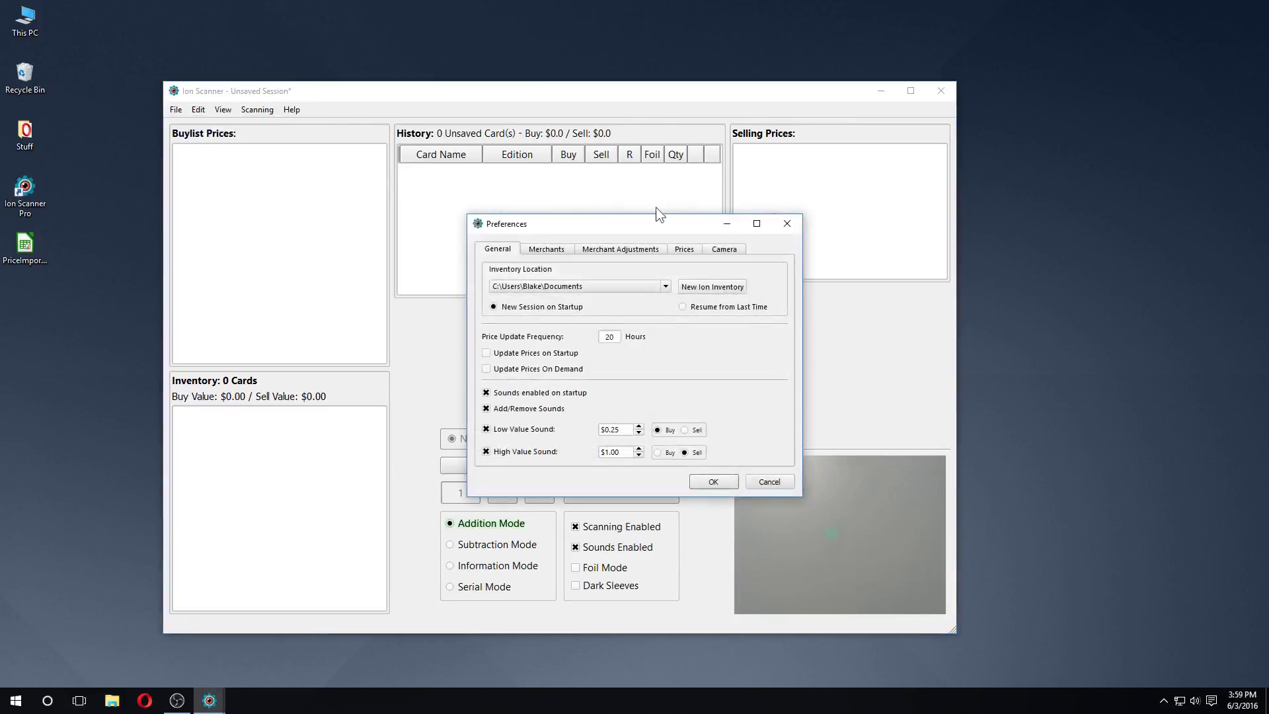
{"action": "left_click", "coordinate": [736, 251]}
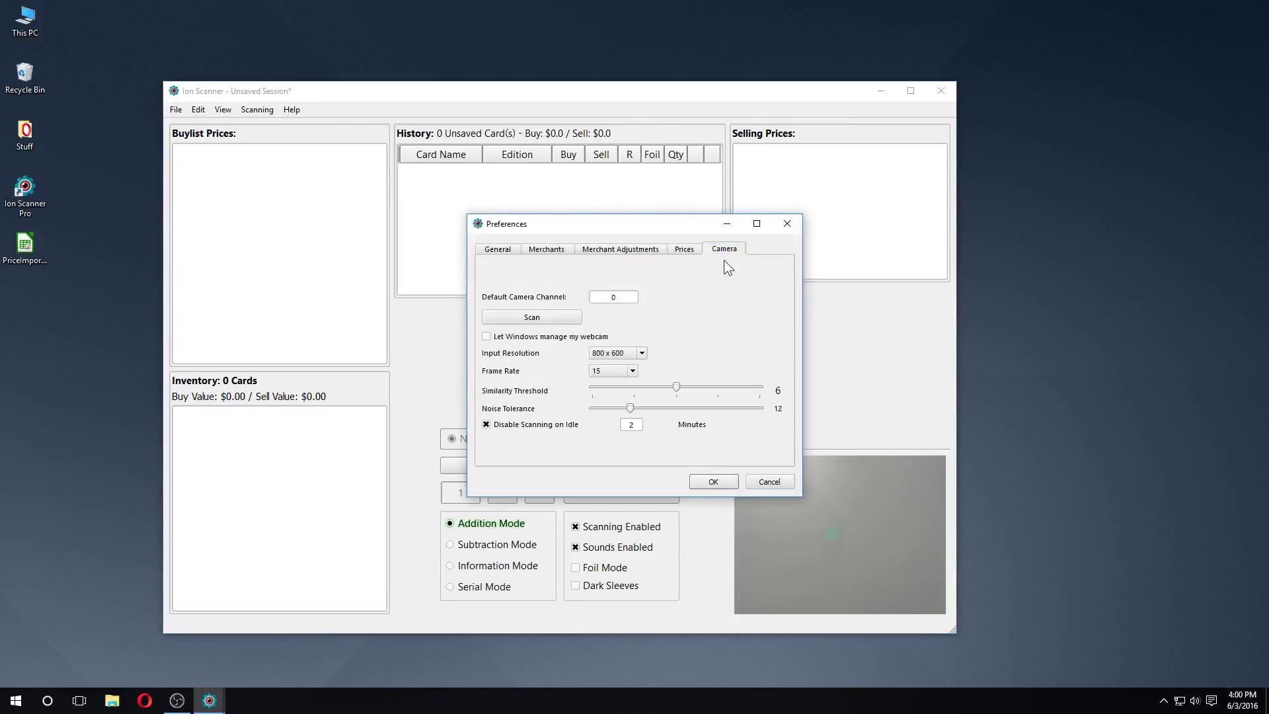
{"action": "left_click", "coordinate": [531, 318]}
{"action": "double_click", "coordinate": [601, 297]}
{"action": "type", "text": "1"}
Review the input resolution, frame rate, similarity threshold and noise tolerance options in the camera preferences.
{"action": "left_click", "coordinate": [643, 353]}
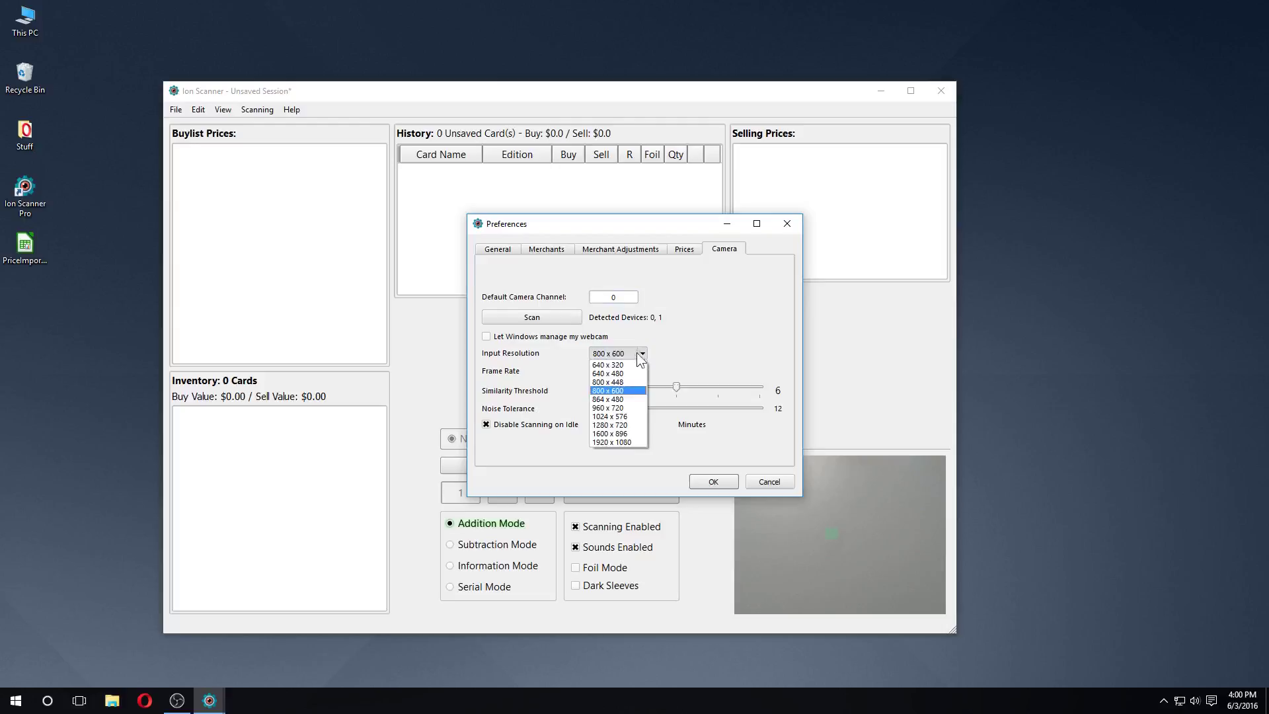
{"action": "left_click", "coordinate": [642, 355]}
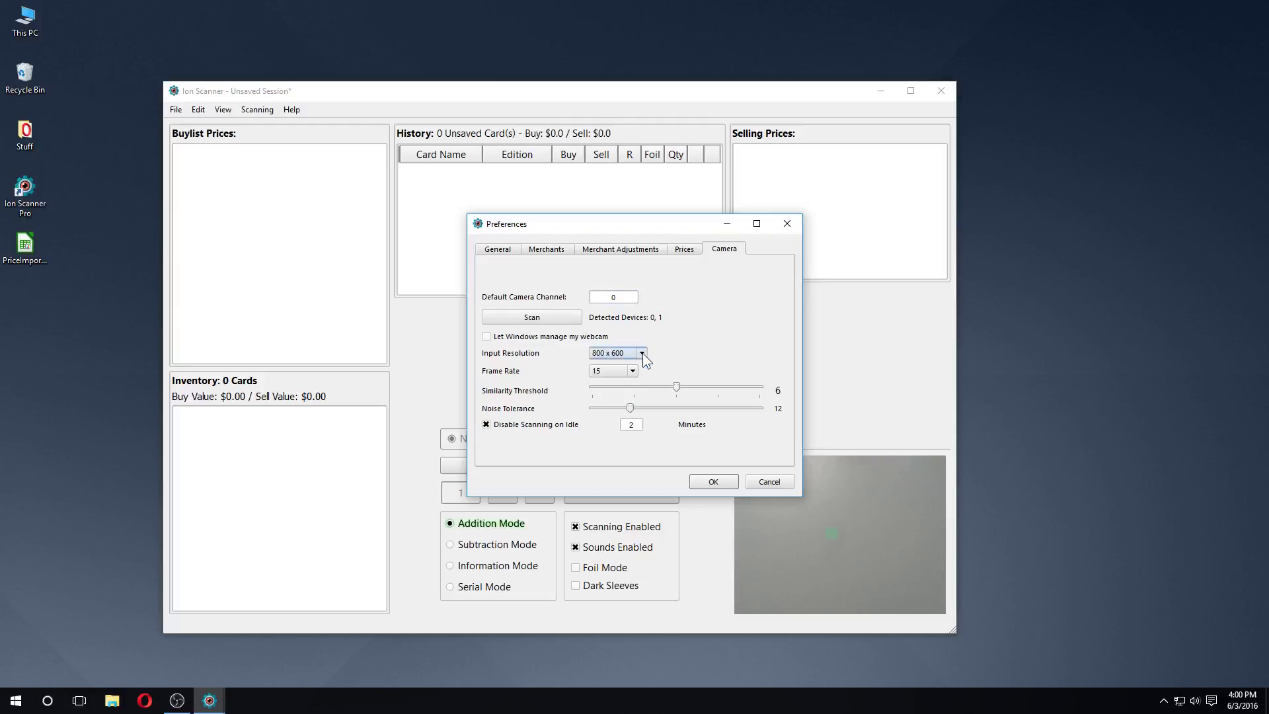
{"action": "left_click", "coordinate": [643, 353]}
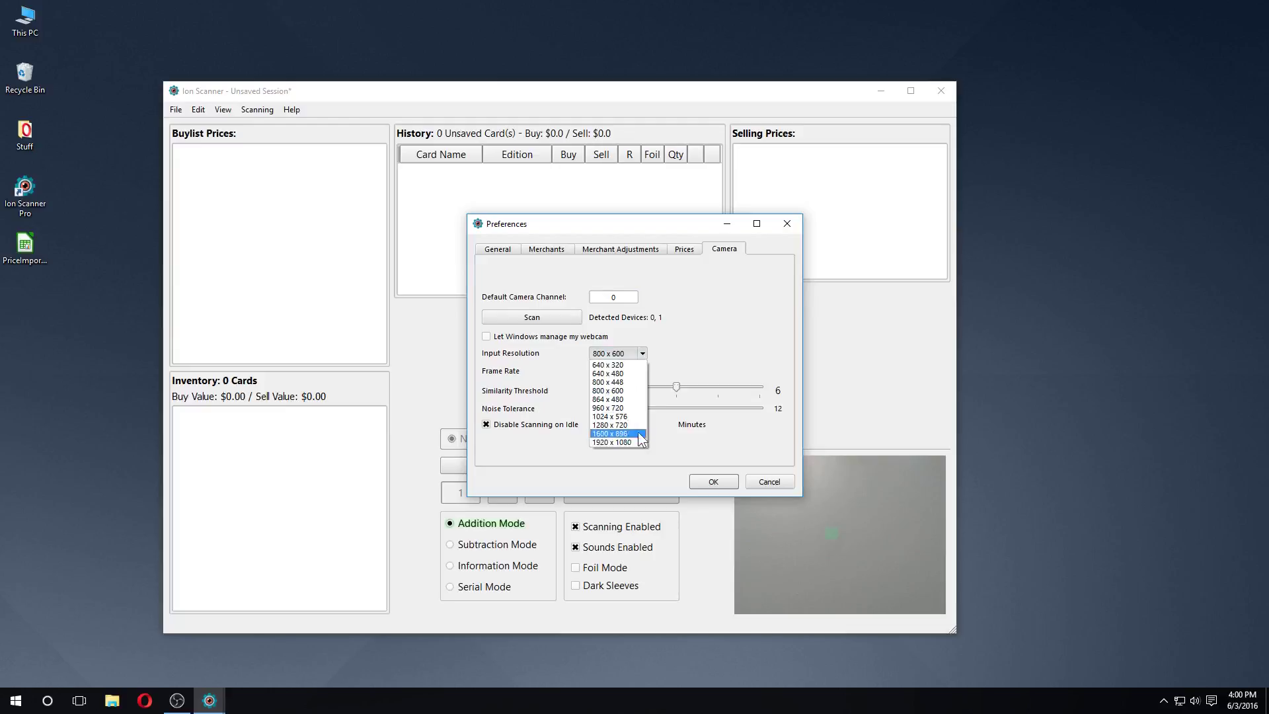
{"action": "left_click", "coordinate": [644, 352]}
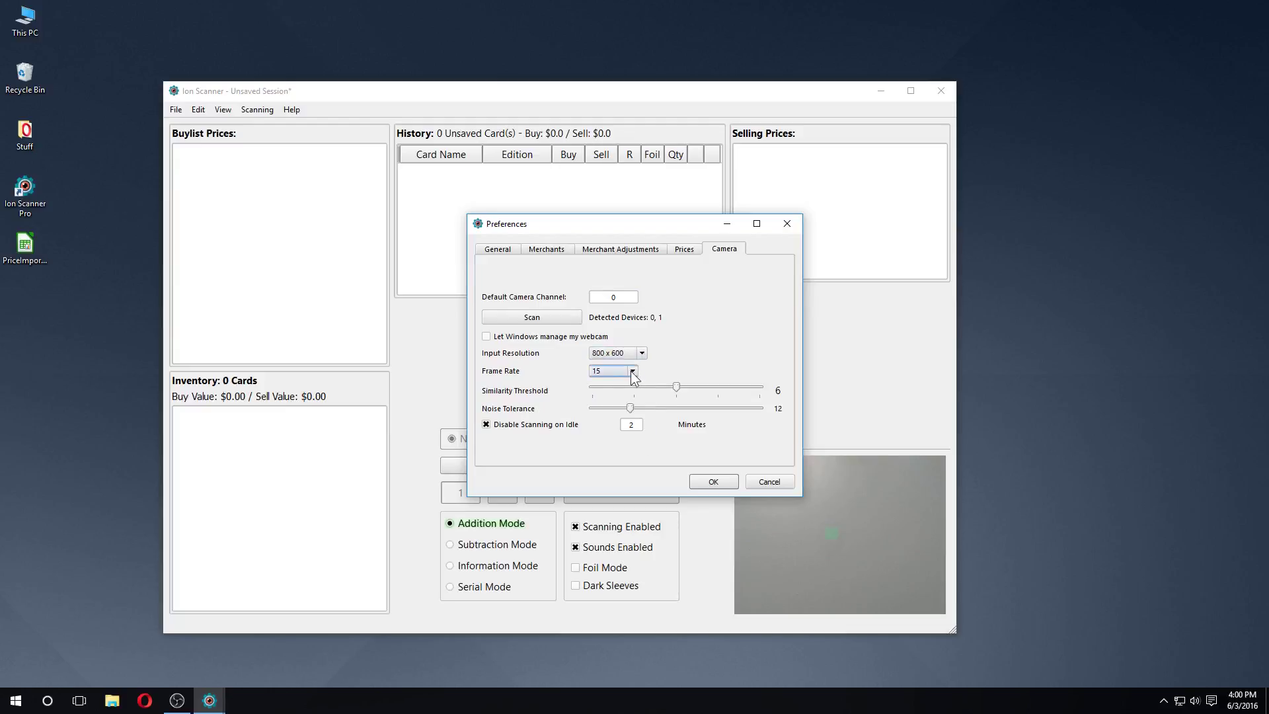
{"action": "left_click", "coordinate": [632, 371]}
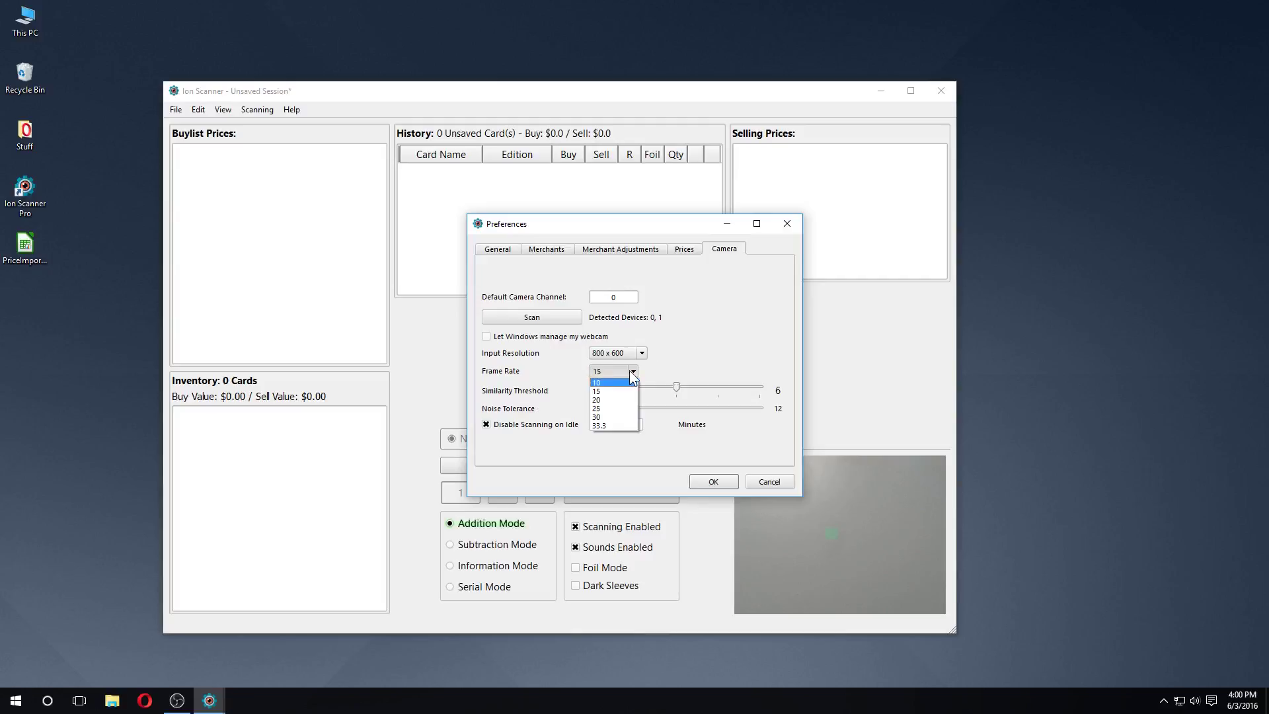
{"action": "left_click", "coordinate": [631, 374]}
{"action": "left_click", "coordinate": [631, 374]}
{"action": "left_click", "coordinate": [628, 373]}
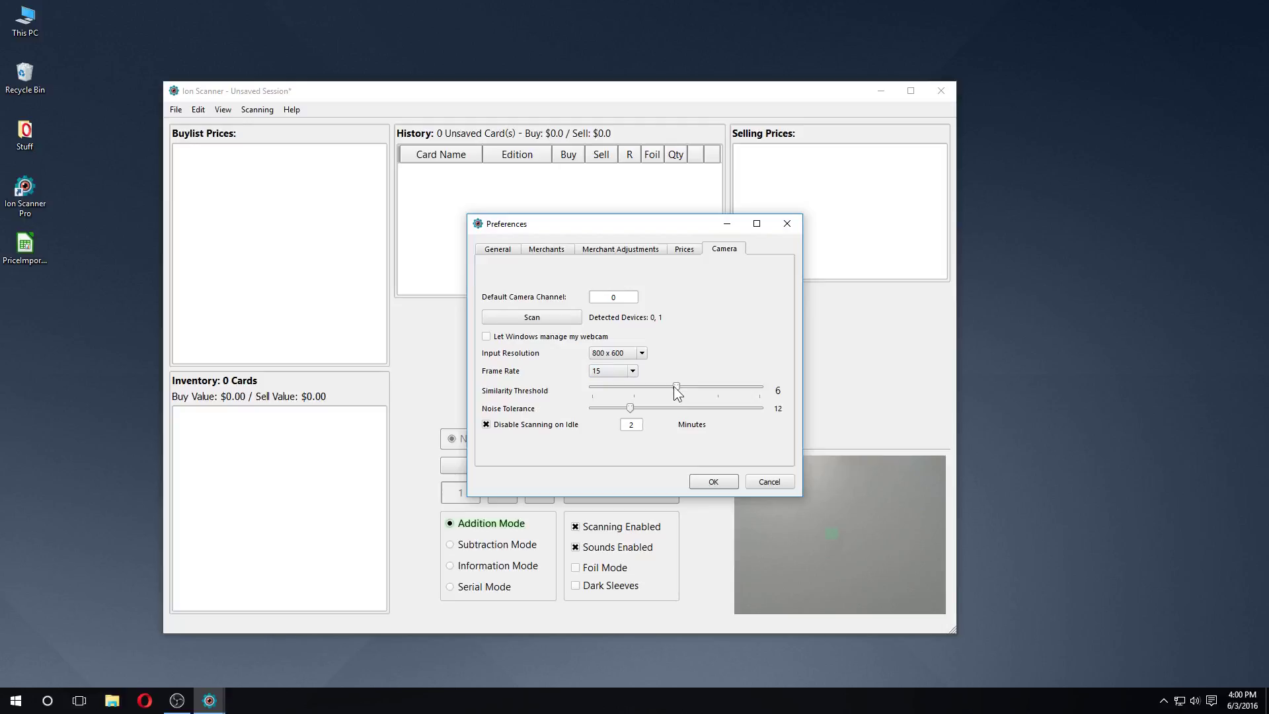
{"action": "left_click", "coordinate": [705, 390]}
{"action": "left_click_drag", "start_coordinate": [676, 228], "coordinate": [598, 235]}
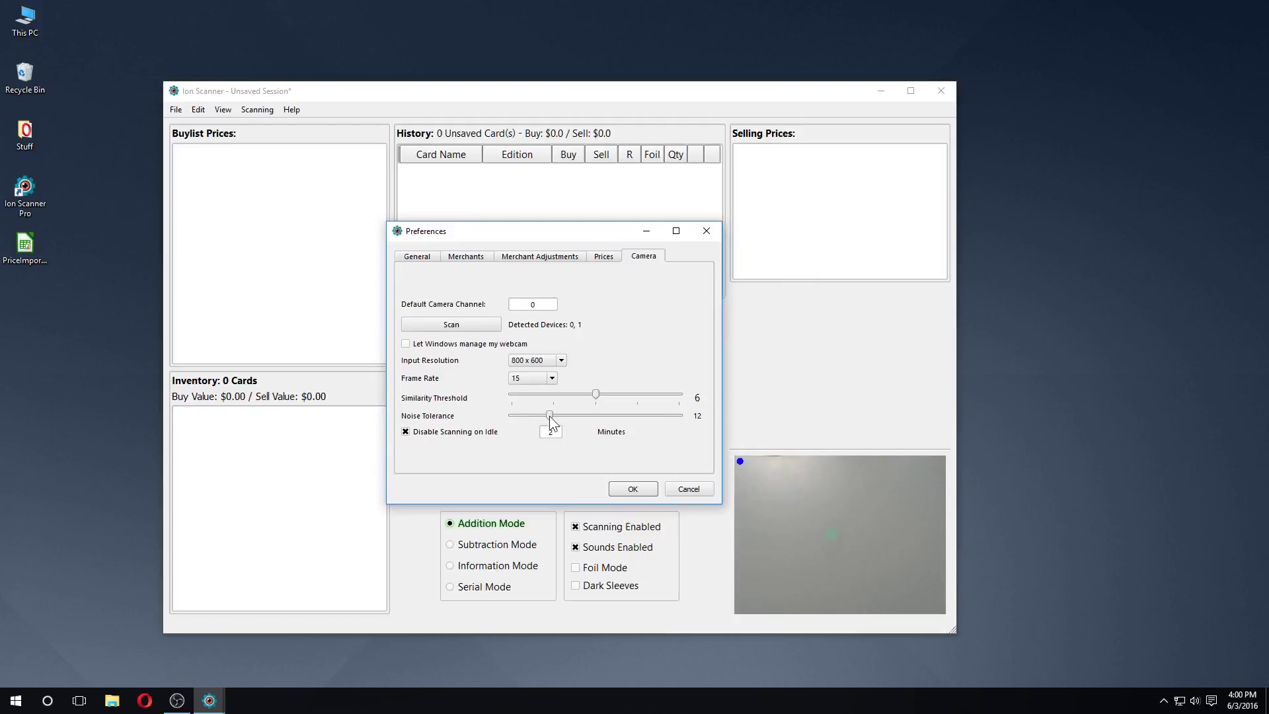
{"action": "mouse_move", "coordinate": [549, 415]}
{"action": "left_mouse_down"}
{"action": "mouse_move", "coordinate": [588, 416]}
{"action": "mouse_move", "coordinate": [550, 416]}
{"action": "left_mouse_up"}
Keep scanning set to disable on idle and enter 2 minutes as the idle time.
{"action": "left_click", "coordinate": [457, 436]}
{"action": "left_click", "coordinate": [497, 431]}
{"action": "type", "text": "2"}
Let Windows manage the webcam, apply the preferences, and choose Logitech HD Pro Webcam C920 as the video device.
{"action": "left_click", "coordinate": [490, 345]}
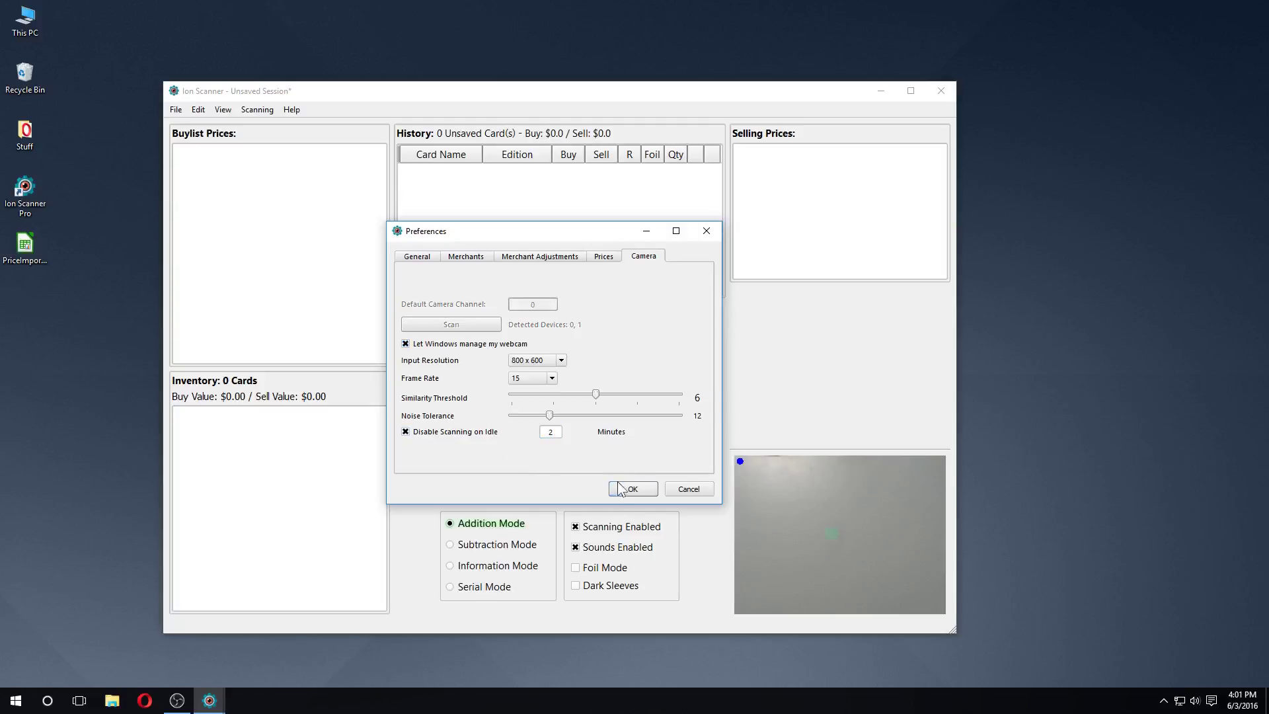
{"action": "left_click", "coordinate": [642, 489]}
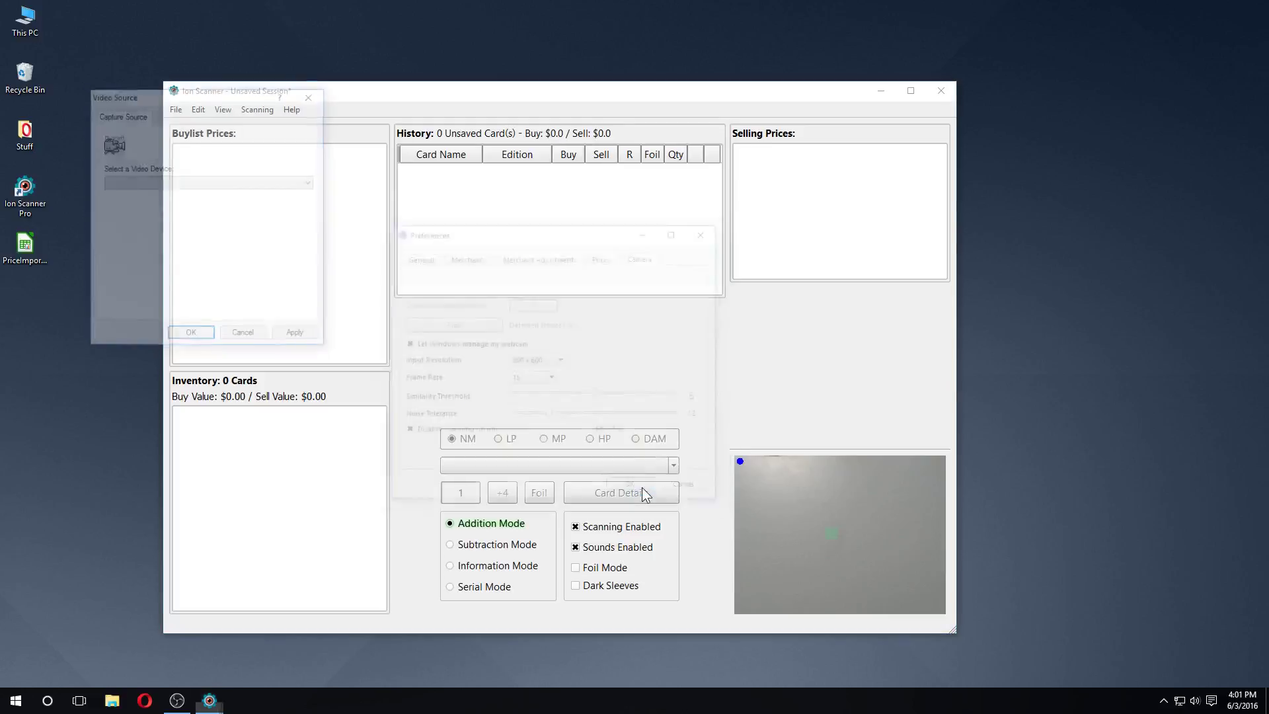
{"action": "left_click", "coordinate": [310, 183]}
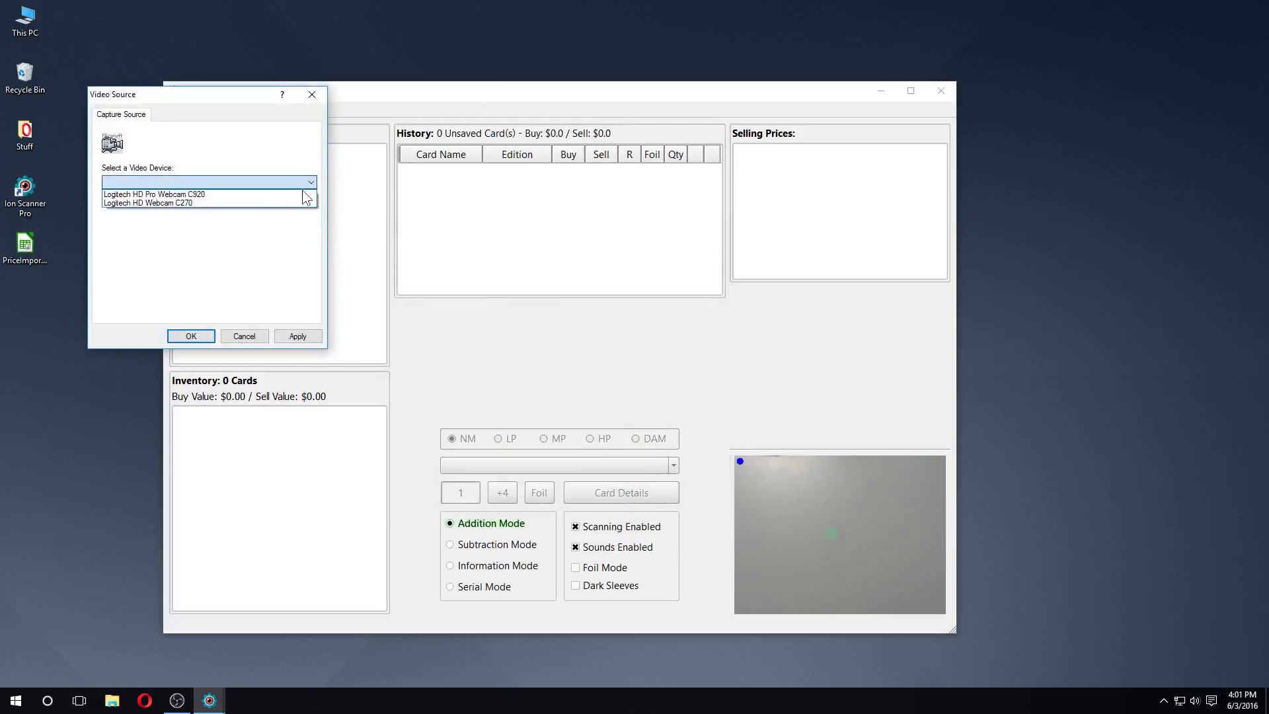
{"action": "left_click", "coordinate": [240, 193]}
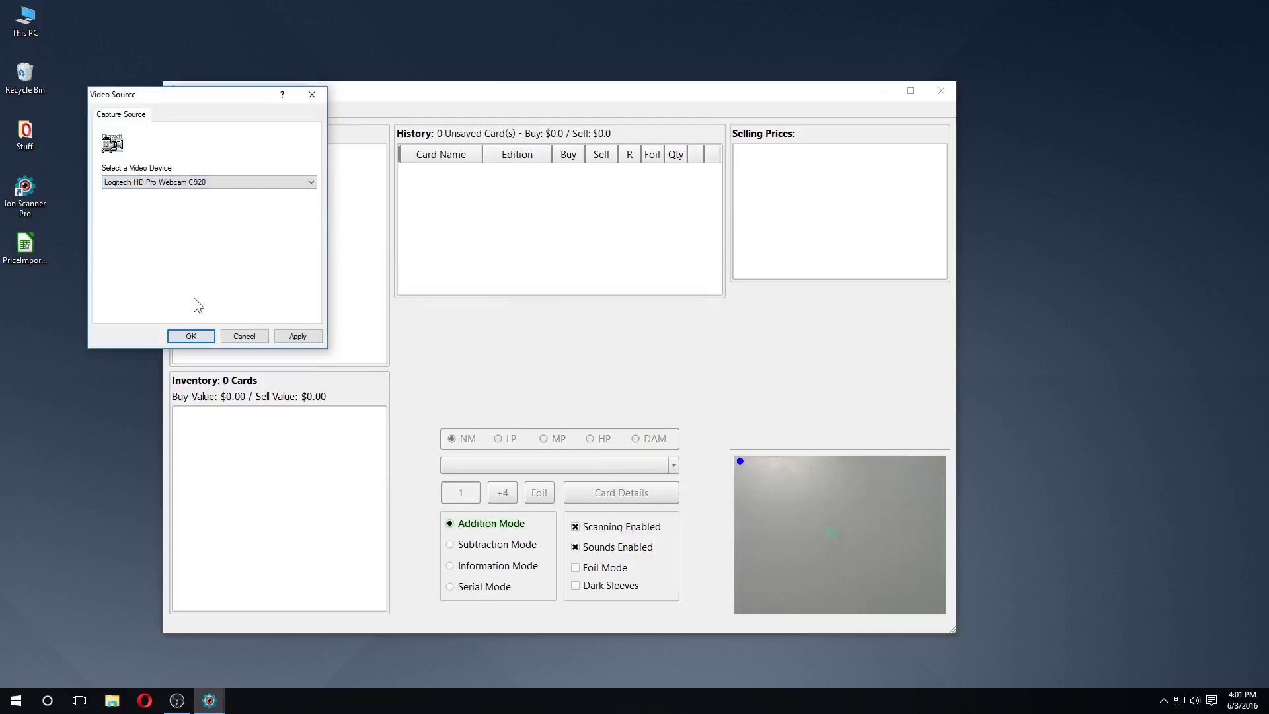
{"action": "left_click", "coordinate": [191, 337]}
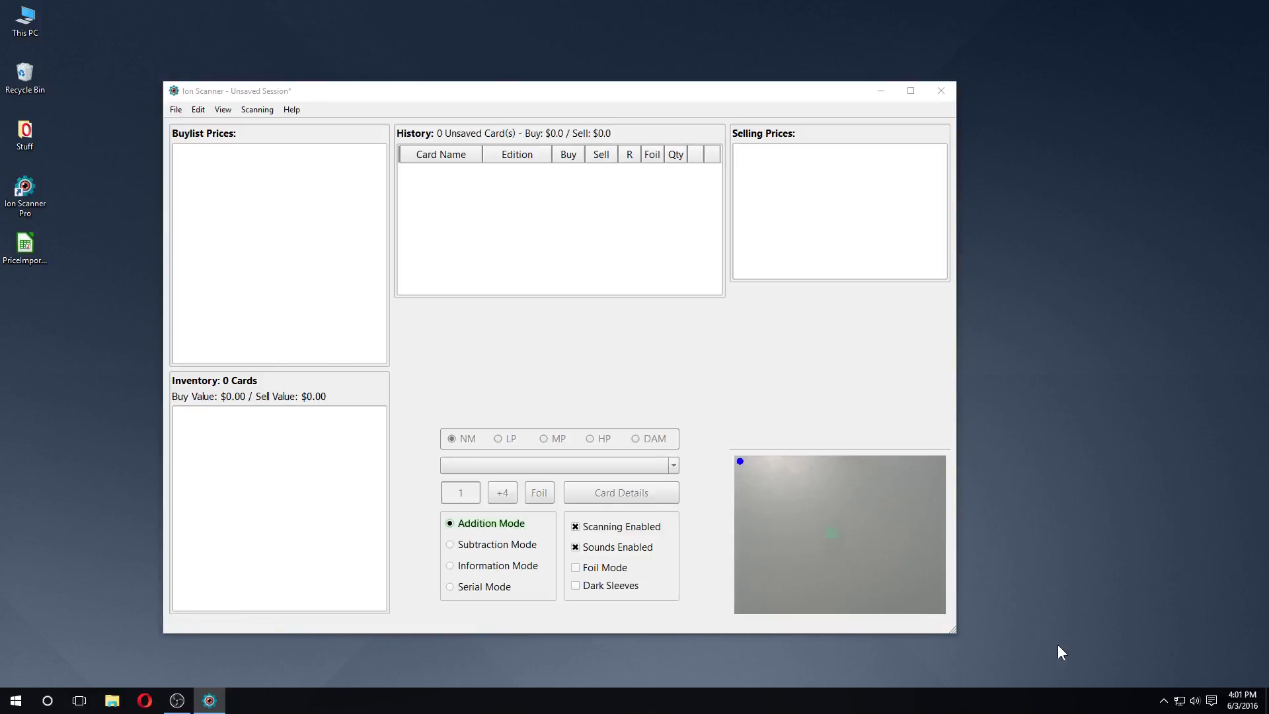
Open the Logitech Webcam Controller, nudge the manual focus slightly, and place the controller beside the Ion Scanner window.
{"action": "left_click", "coordinate": [1162, 701]}
{"action": "right_click", "coordinate": [1162, 675]}
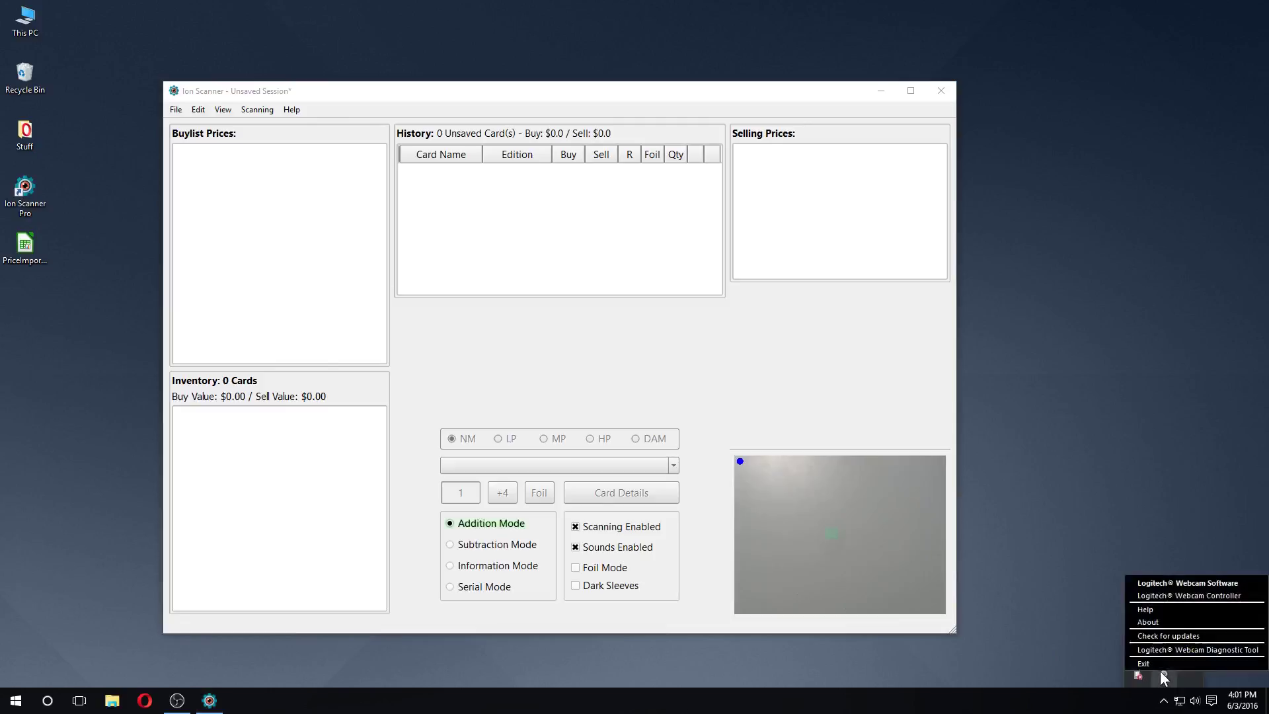
{"action": "left_click", "coordinate": [1174, 597]}
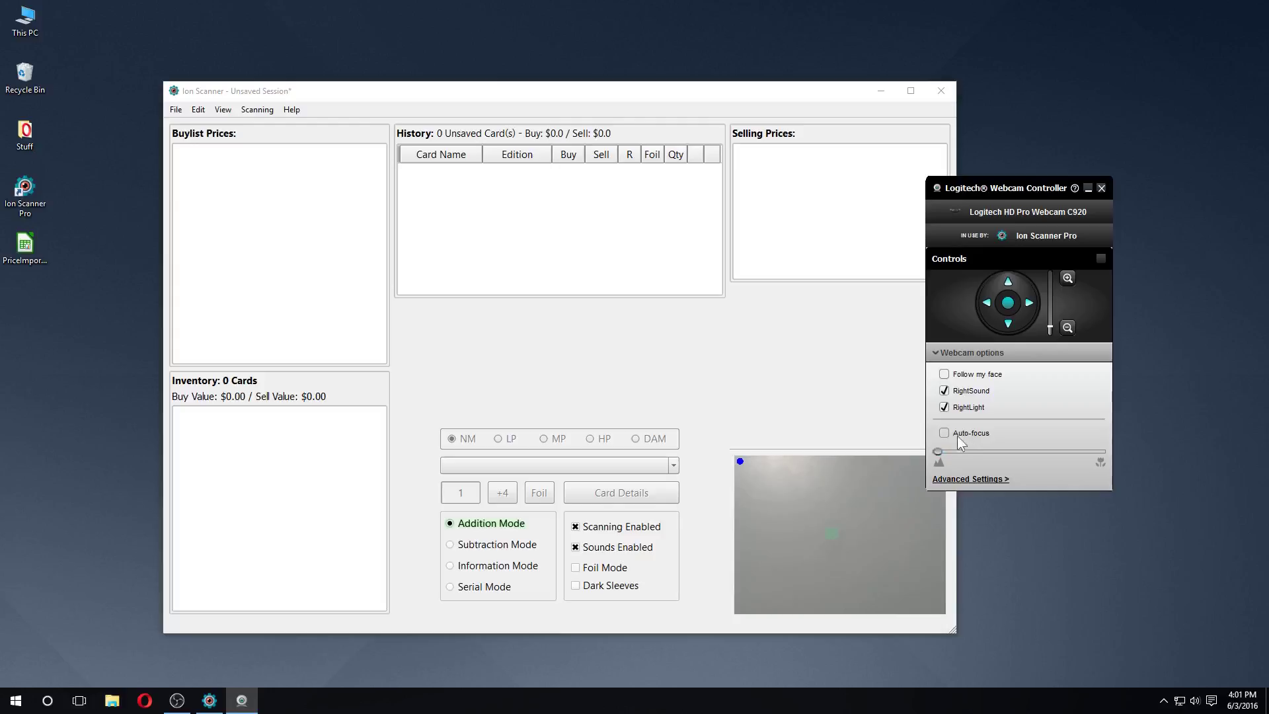
{"action": "left_click", "coordinate": [940, 451]}
{"action": "left_click_drag", "start_coordinate": [1007, 187], "coordinate": [1061, 201]}
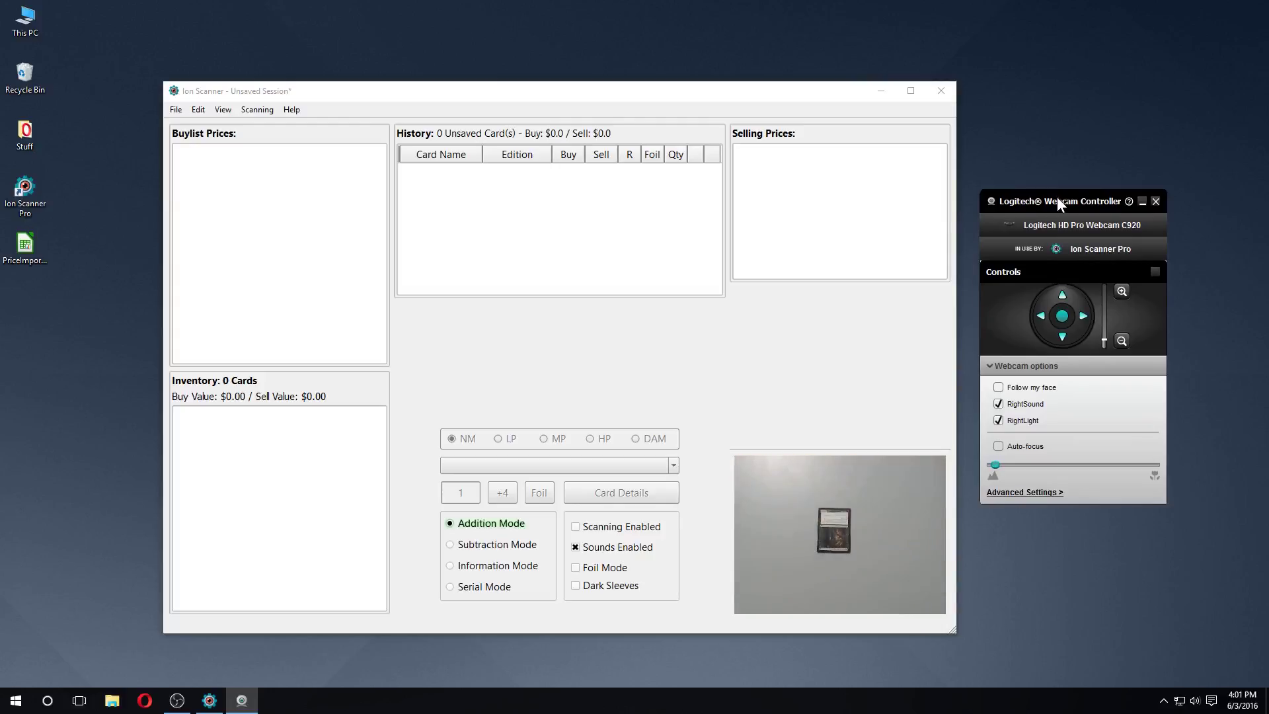
Invert the camera image in Ion Scanner so the card appears upright.
{"action": "left_click", "coordinate": [266, 111]}
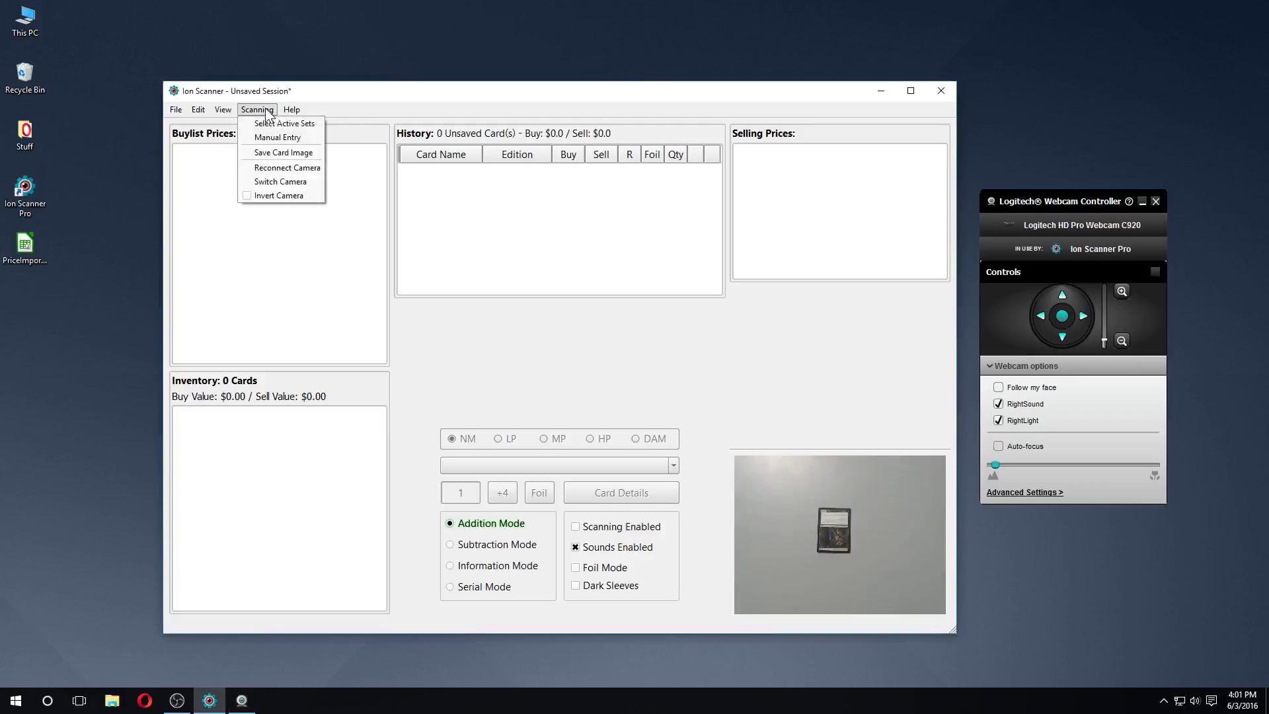
{"action": "left_click", "coordinate": [281, 196]}
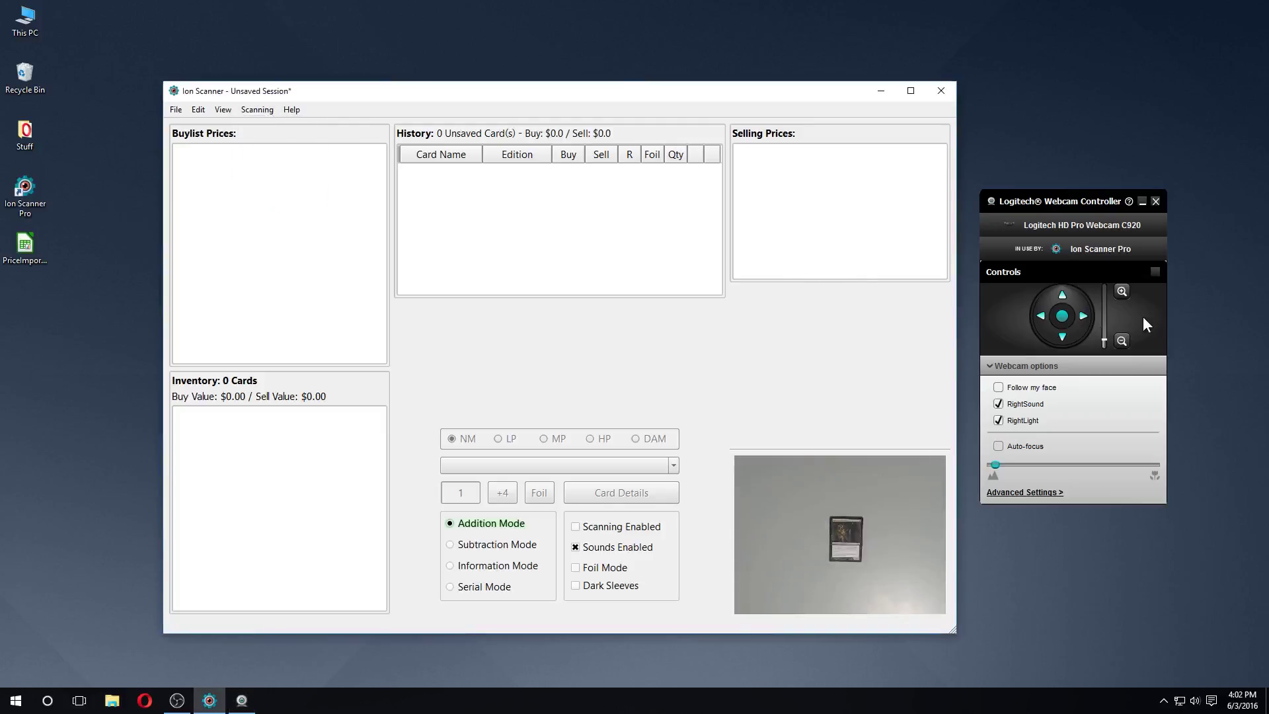
Adjust the webcam zoom to a slightly magnified view of the whole card and turn scanning on in Ion Scanner.
{"action": "left_click", "coordinate": [1123, 292]}
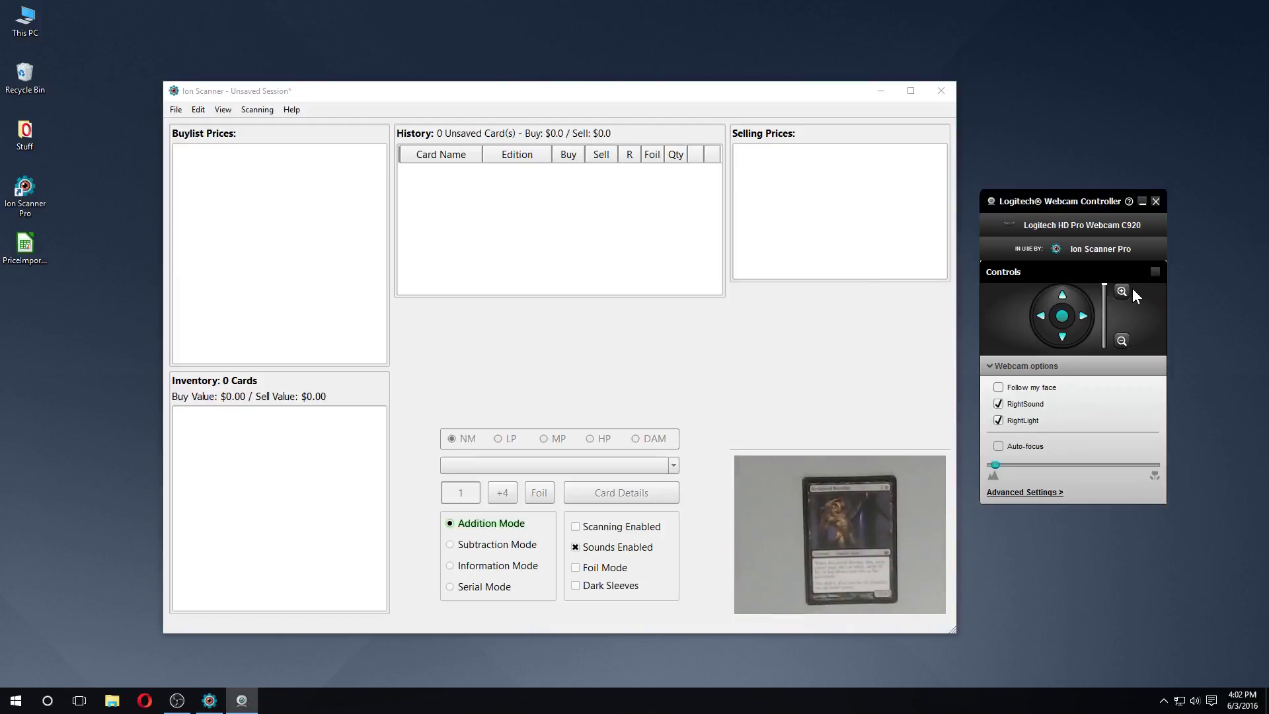
{"action": "left_click", "coordinate": [1123, 337]}
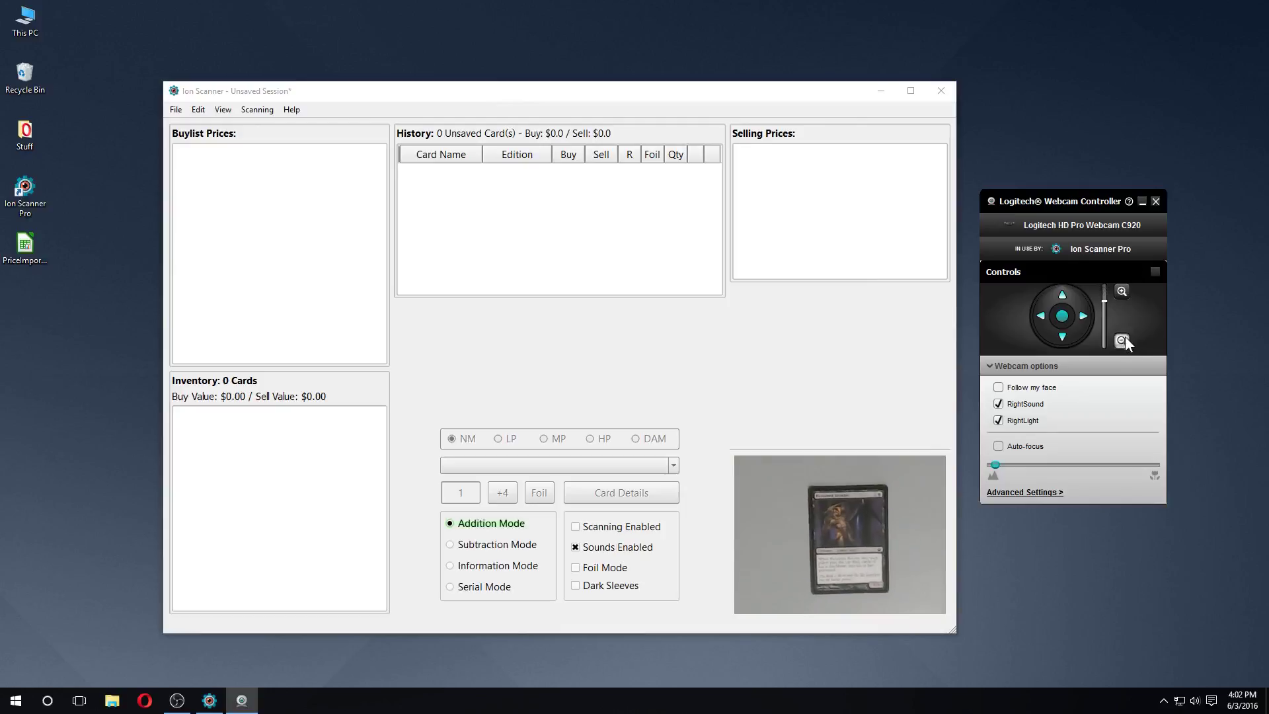
{"action": "left_click", "coordinate": [1123, 337]}
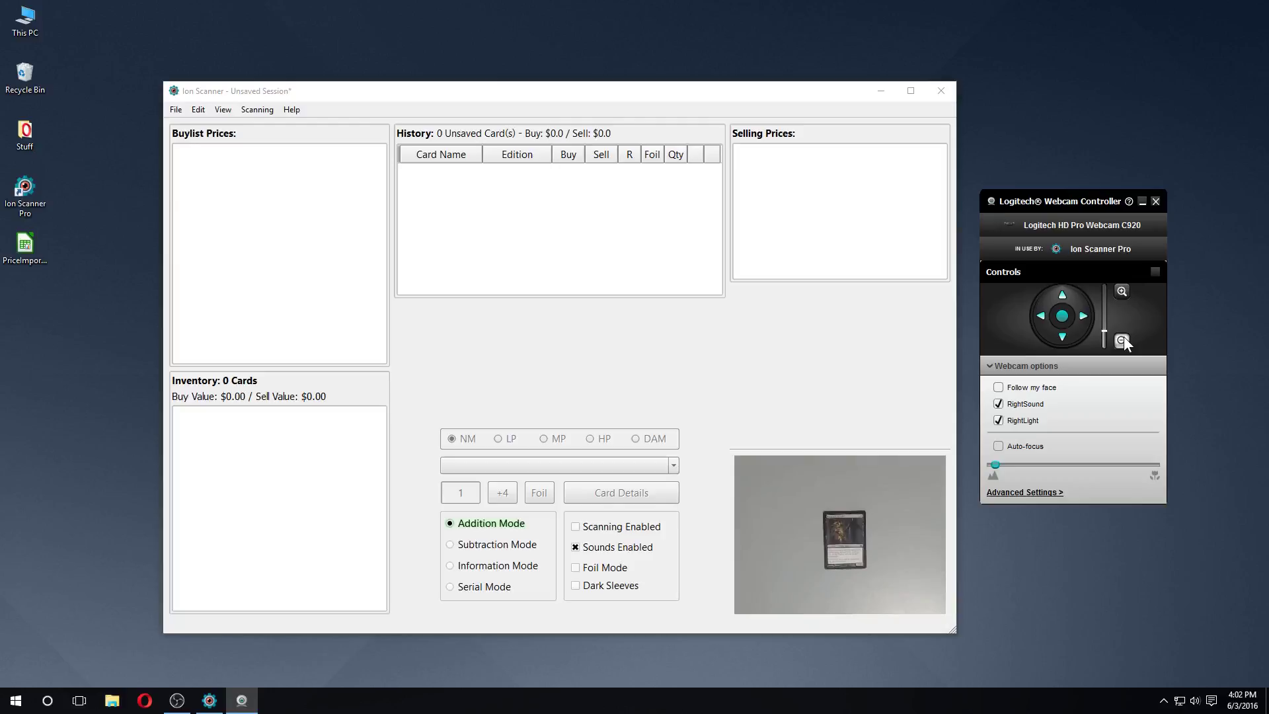
{"action": "left_click", "coordinate": [613, 529]}
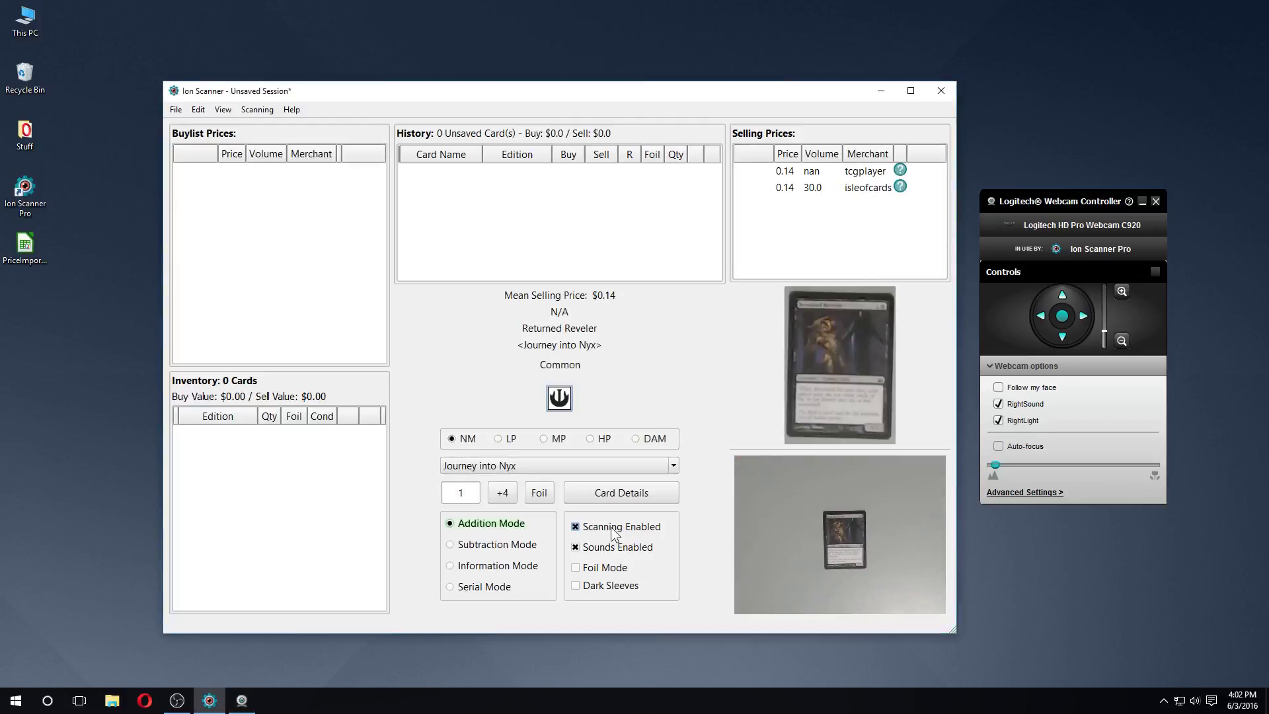